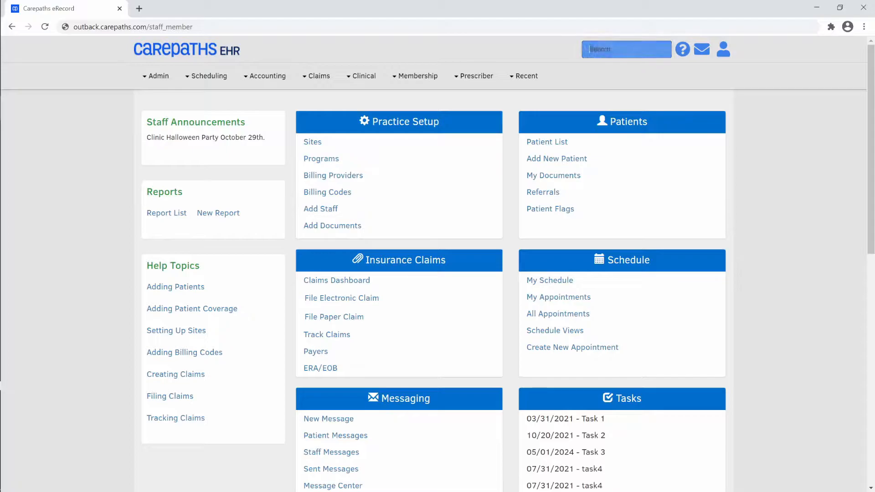
Search for the female test patient by last name and open the list of clinical services documents in the record.
text(testp)
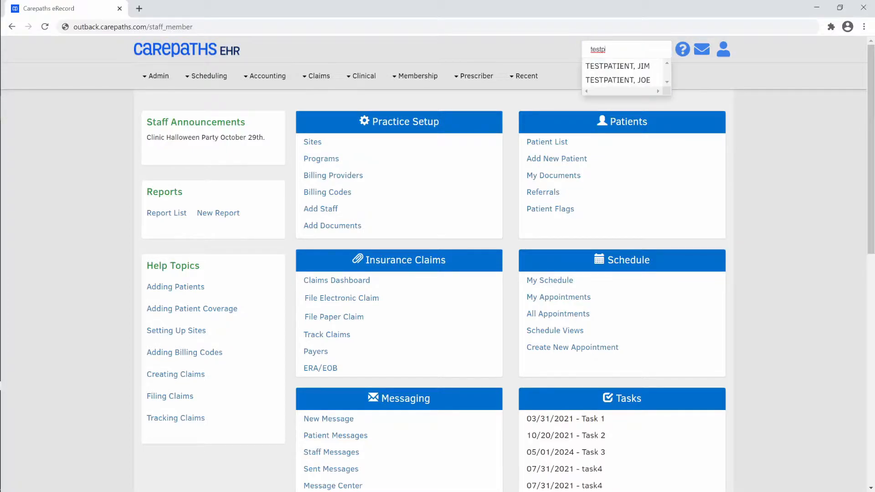
click(615, 82)
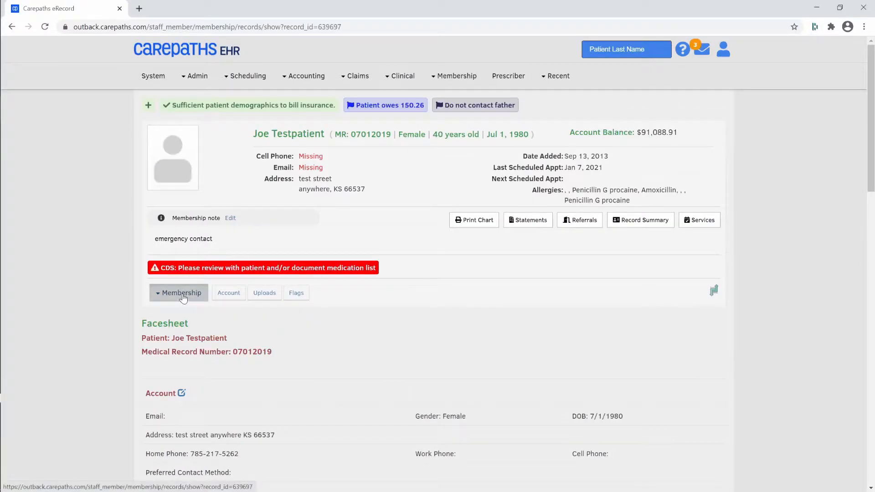
click(182, 293)
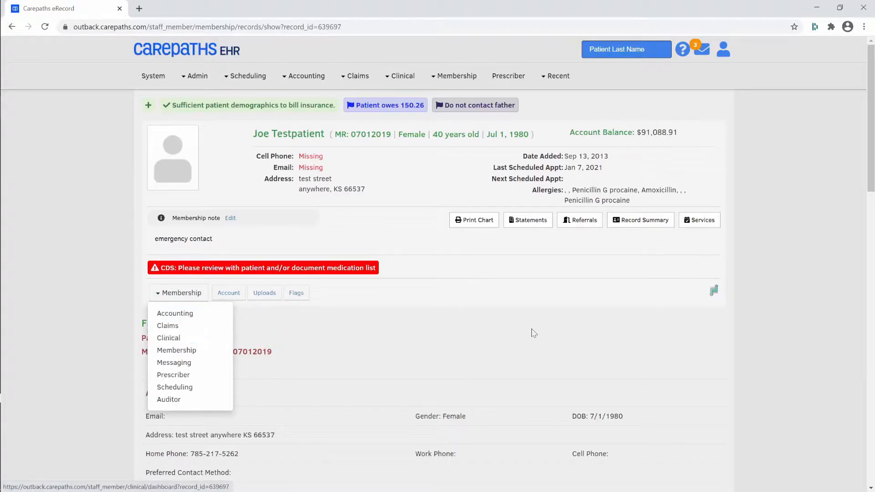
click(763, 252)
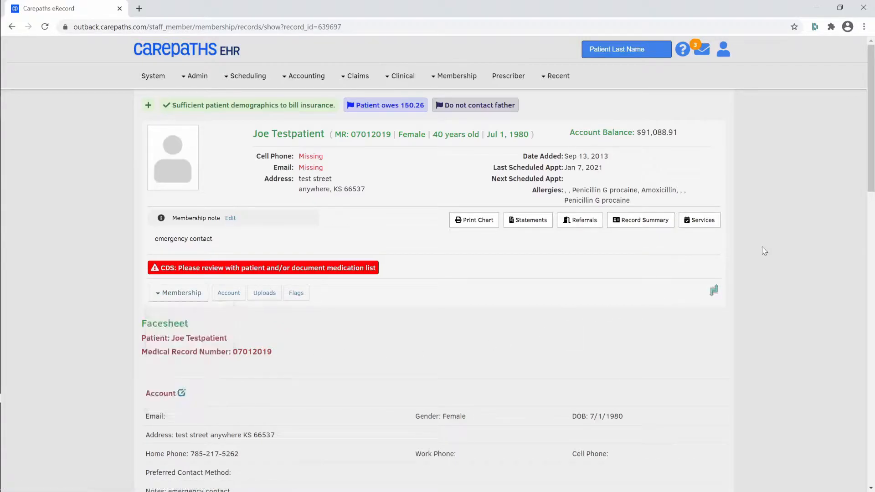
click(702, 228)
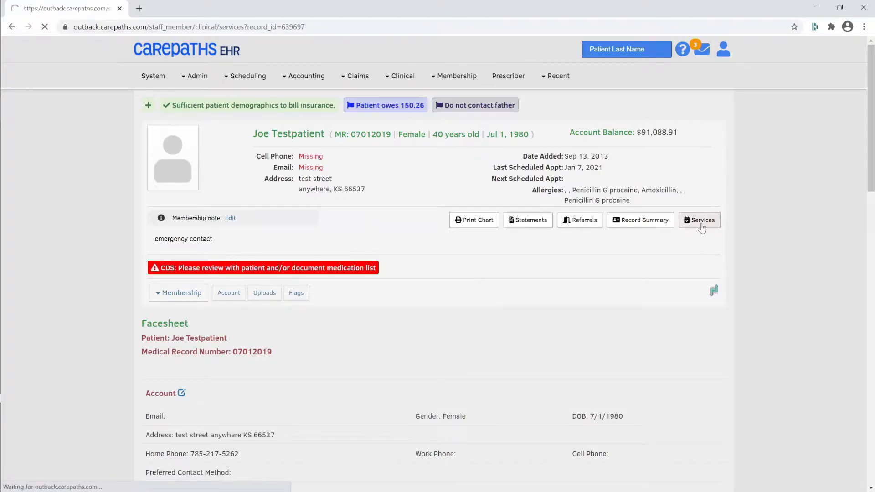
scroll(397, 312, down, 3)
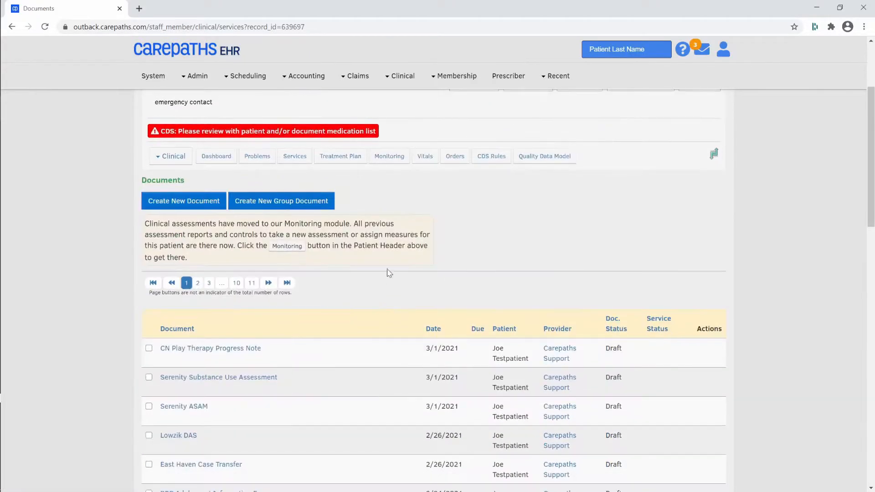
Create a new draft document of the type Clinician Progress Note (R) and open its billing information.
click(196, 204)
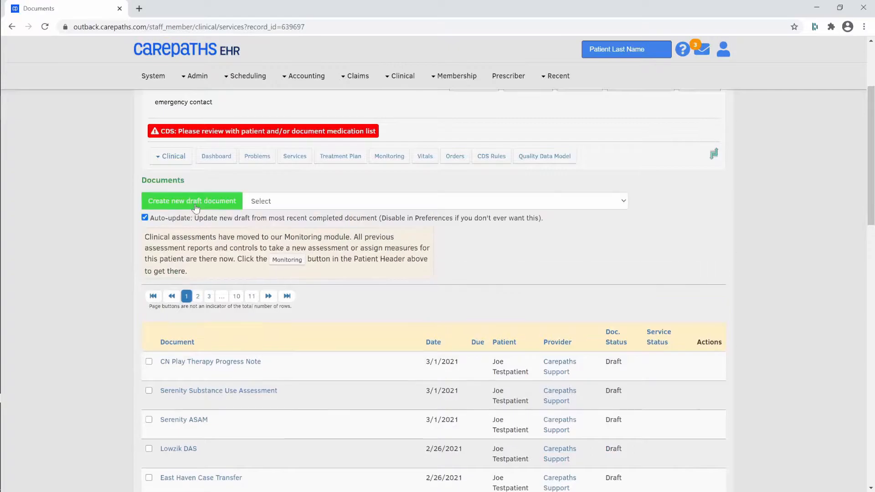
click(410, 205)
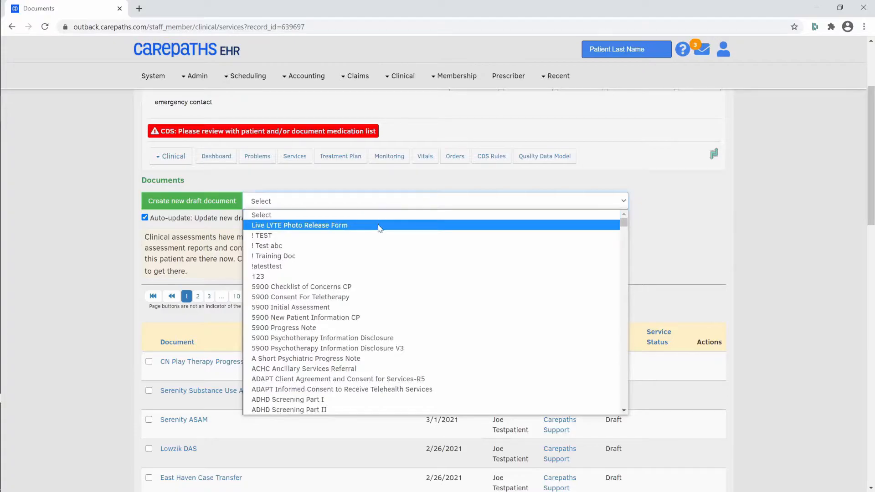
scroll(380, 228, down, 20)
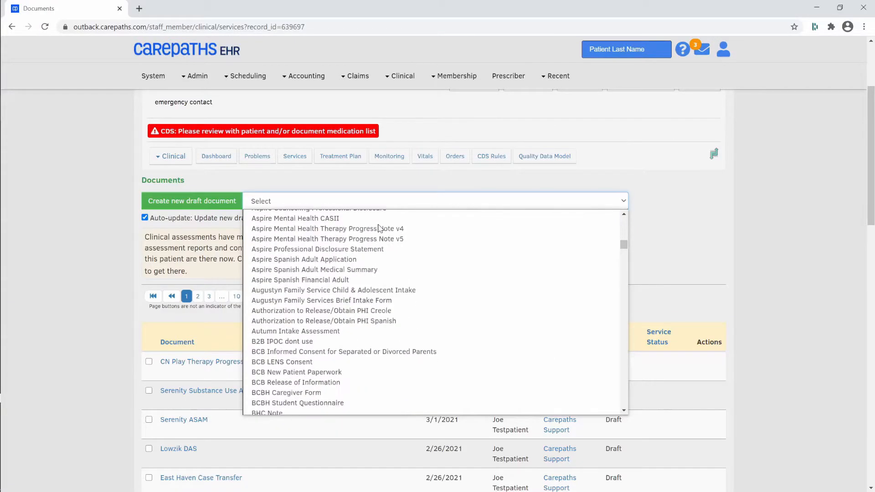
text(cl)
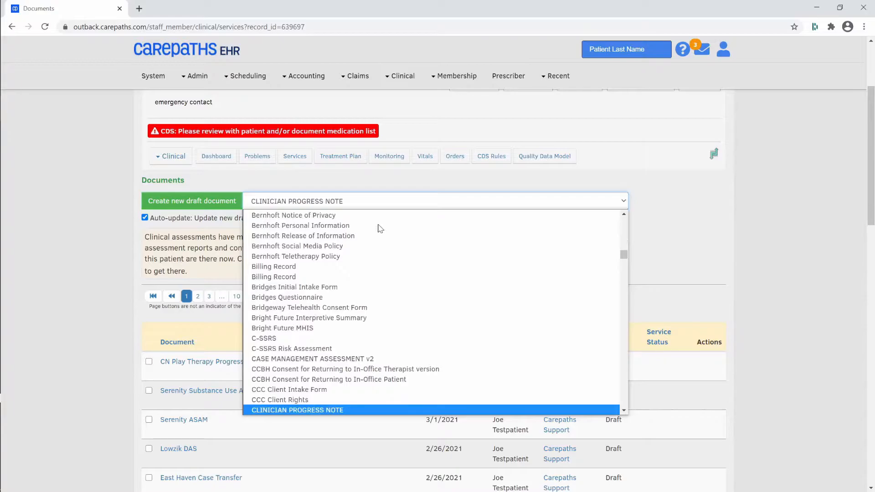
key(Down)
key(Down)
key(Down)
key(Down)
key(Down)
key(Down)
key(Down)
key(Down)
key(Down)
key(Down)
key(Down)
key(Down)
key(Down)
key(Down)
key(Down)
key(Down)
key(Down)
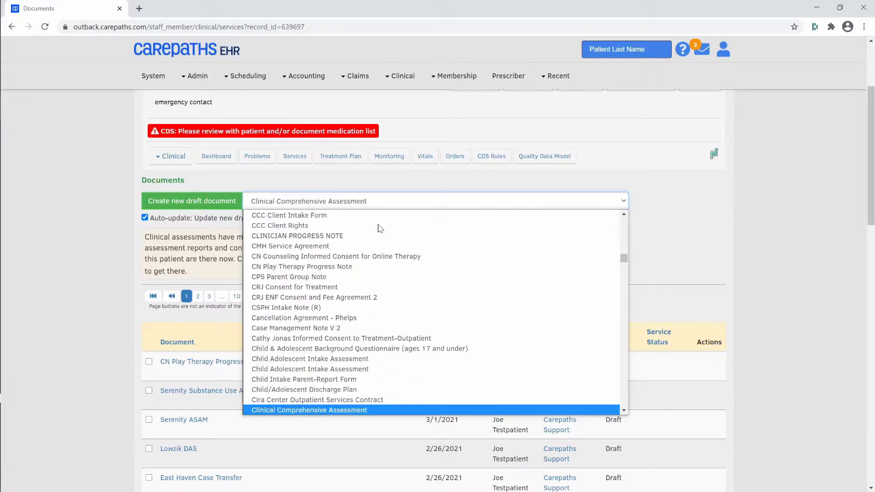
key(Down)
key(Down)
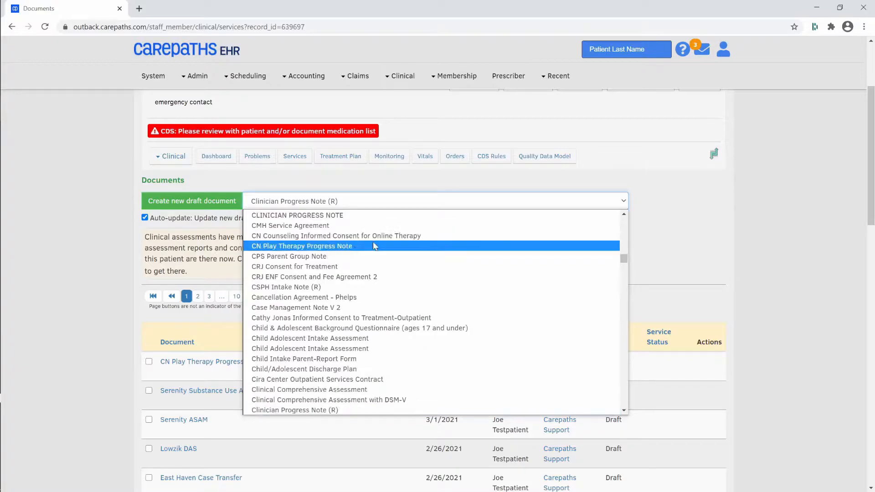
scroll(285, 290, down, 5)
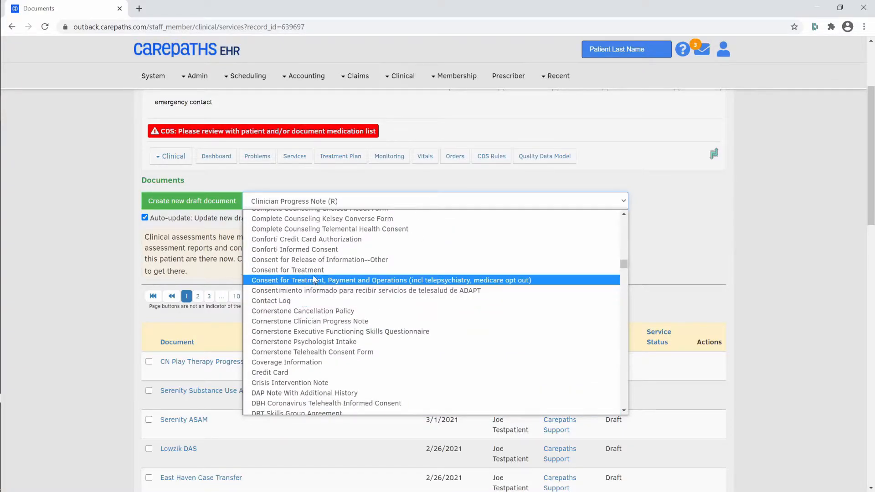
scroll(316, 274, up, 4)
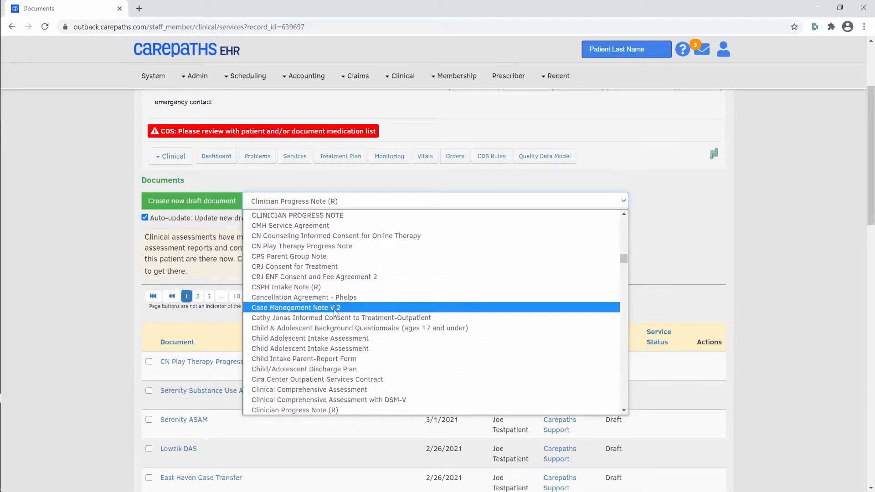
click(332, 412)
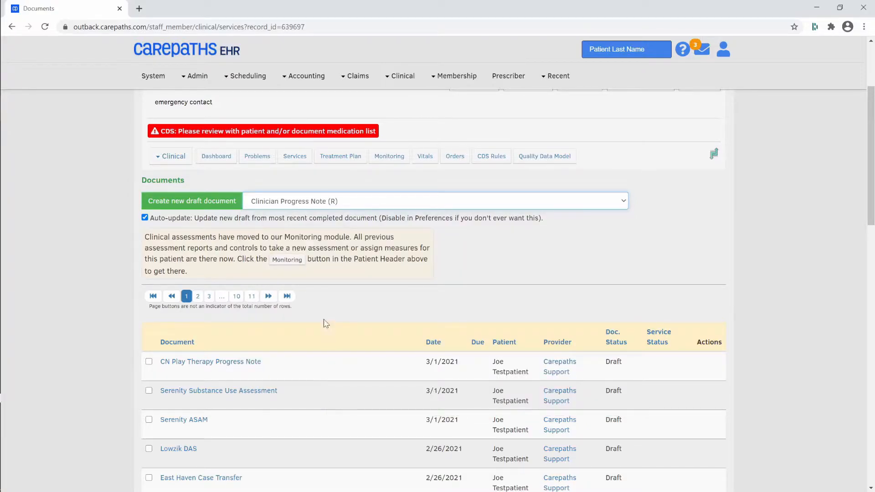
click(202, 206)
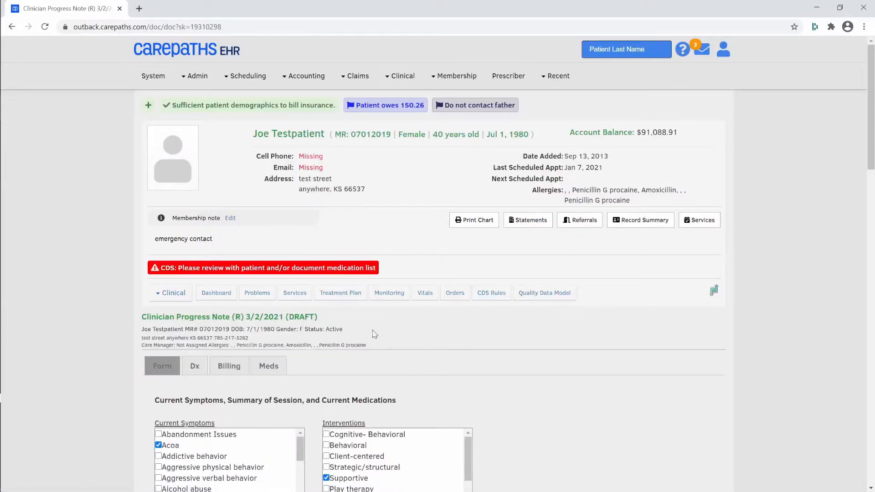
scroll(377, 324, down, 3)
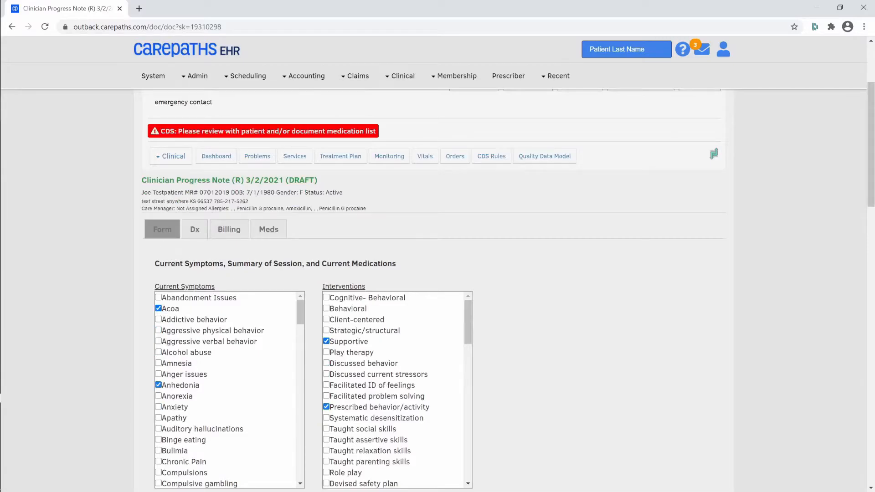
click(233, 235)
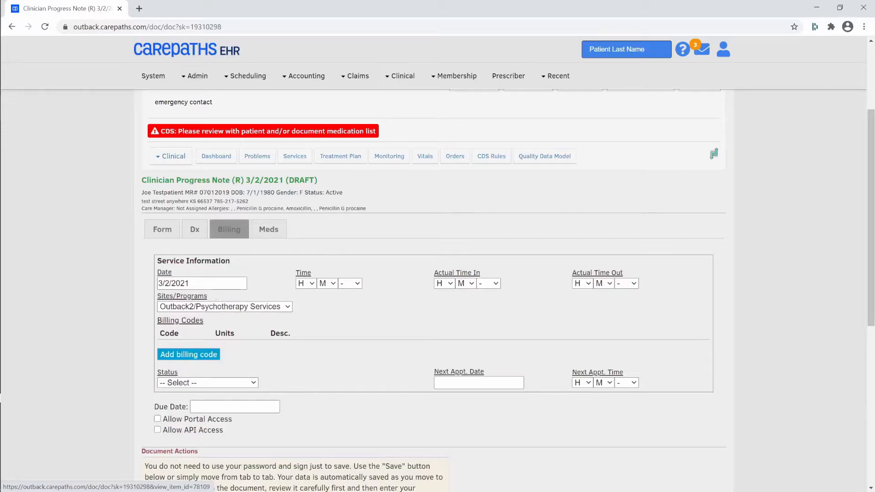
click(242, 283)
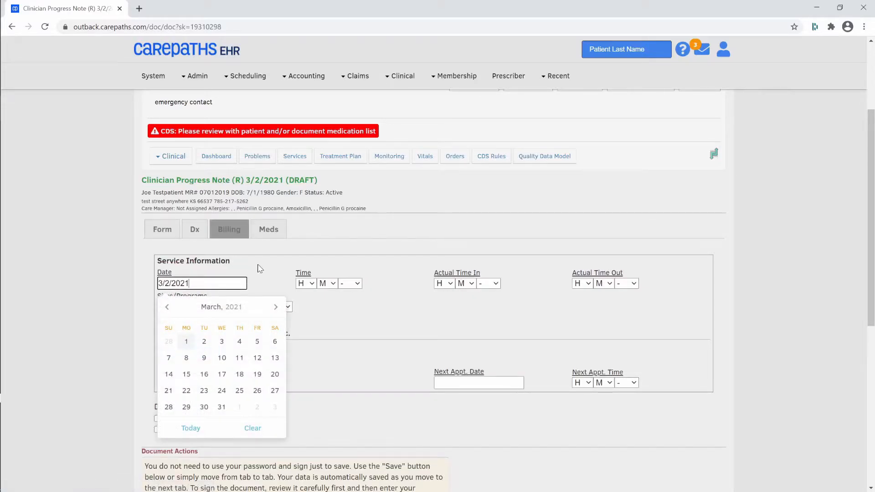
click(168, 308)
click(168, 308)
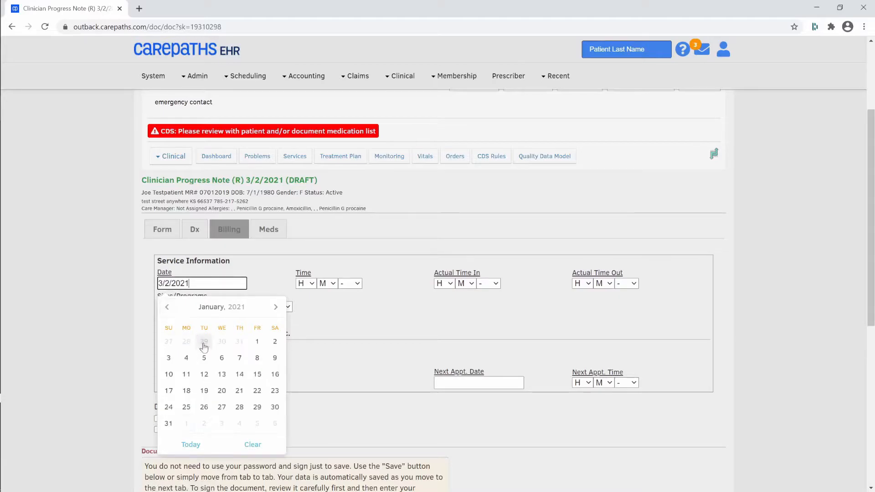
click(275, 309)
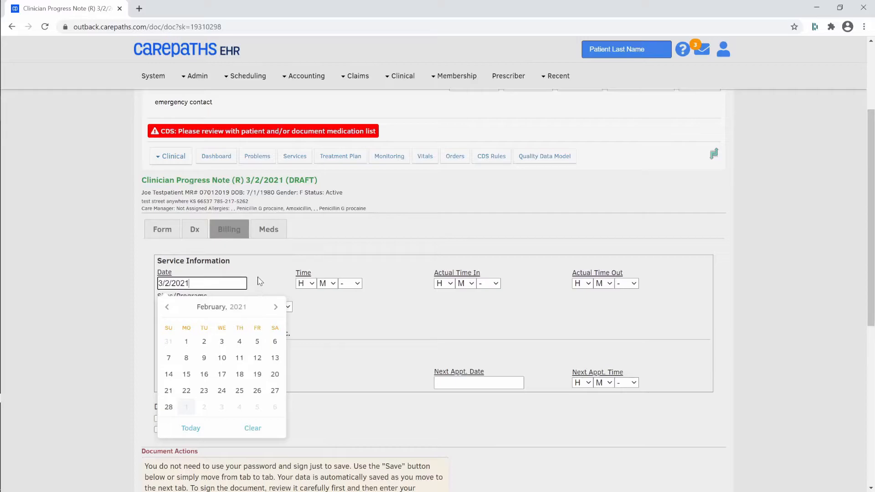
click(260, 292)
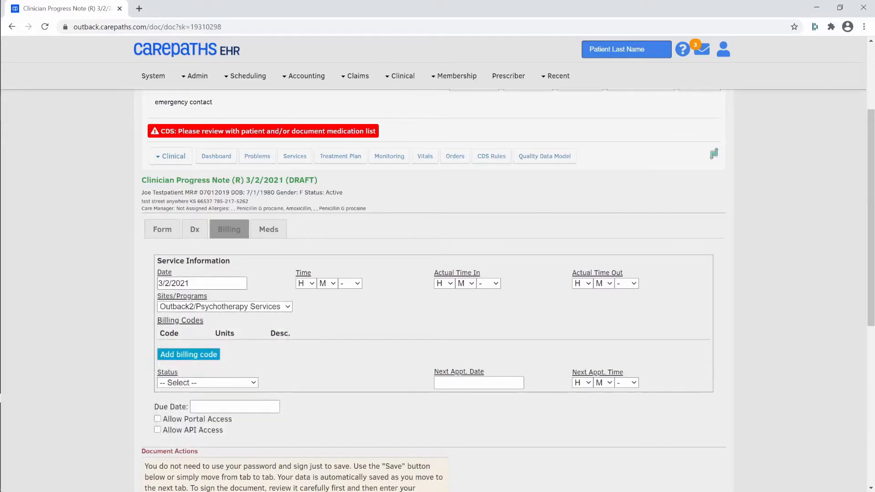
Set the service date to 01/21/2021 and the site/program to Telehealth/Psychotherapy Services.
click(218, 283)
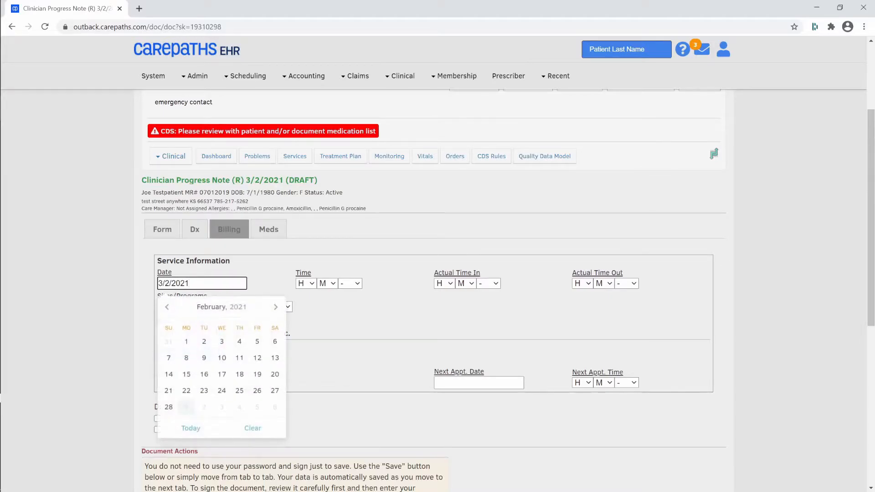
click(168, 308)
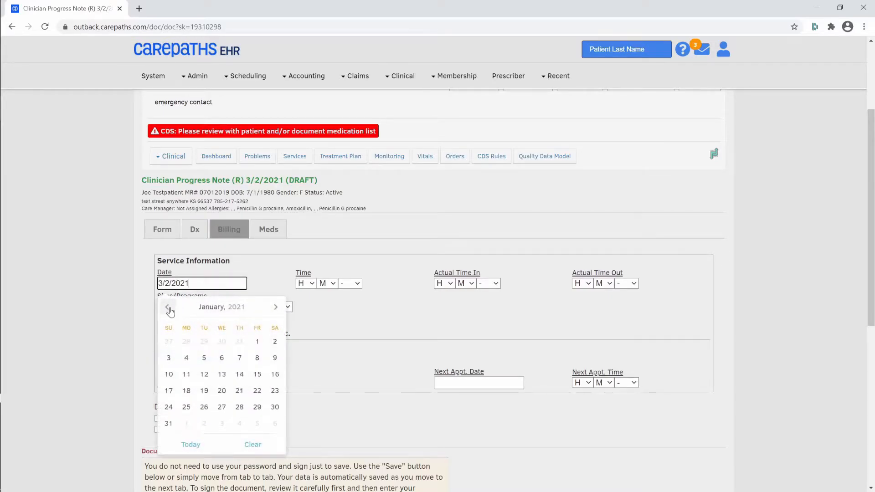
click(237, 390)
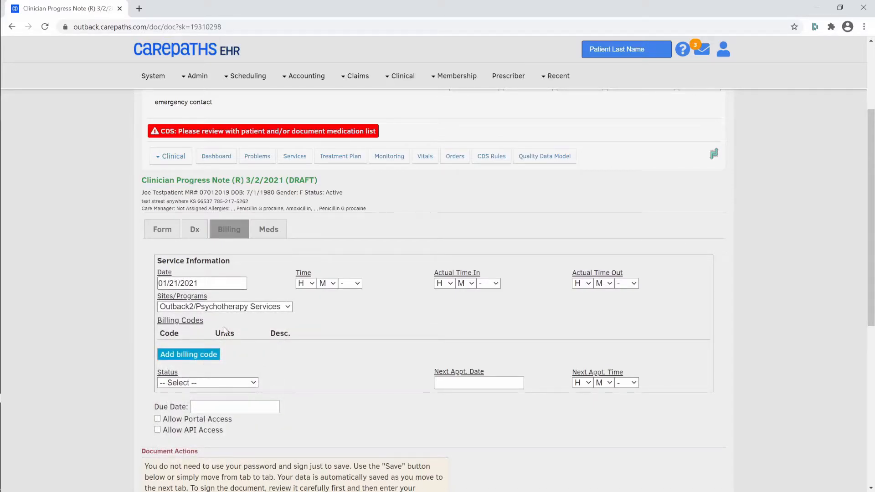
click(288, 308)
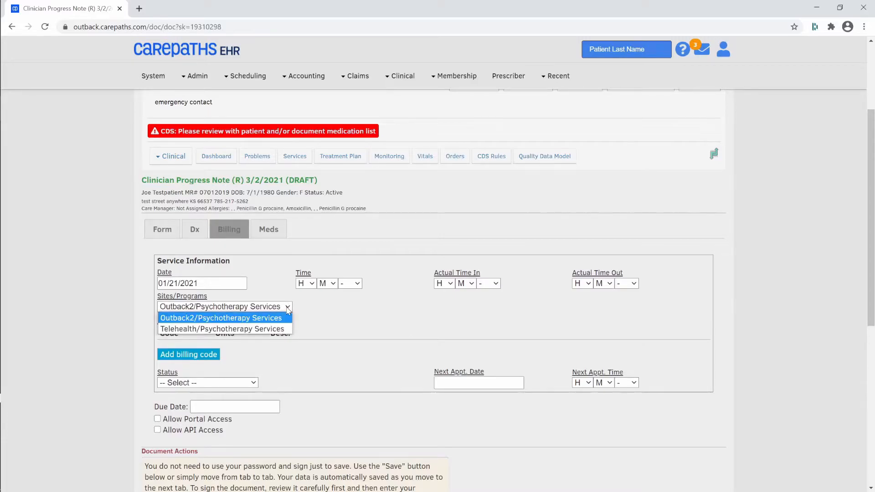
click(261, 329)
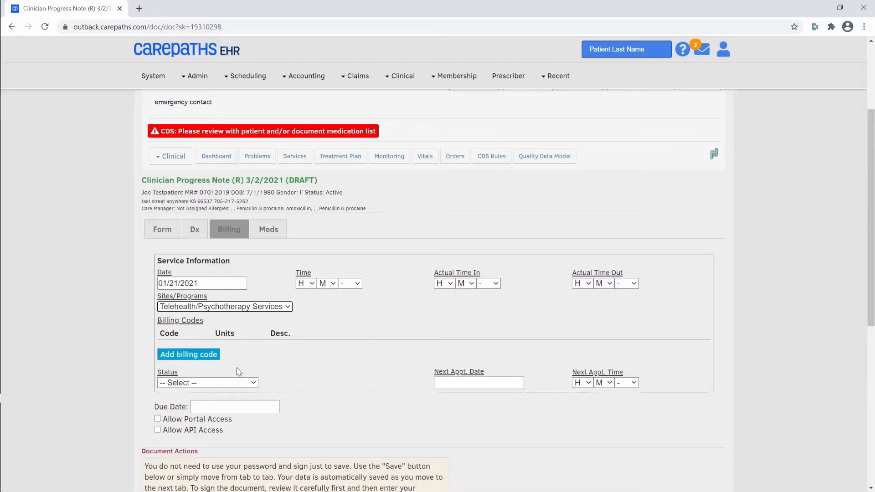
Set the service status to Completed and add the Telehealth - Outpatient E&M Established Patient (99213:GT) billing code with a fee of 120.
click(196, 359)
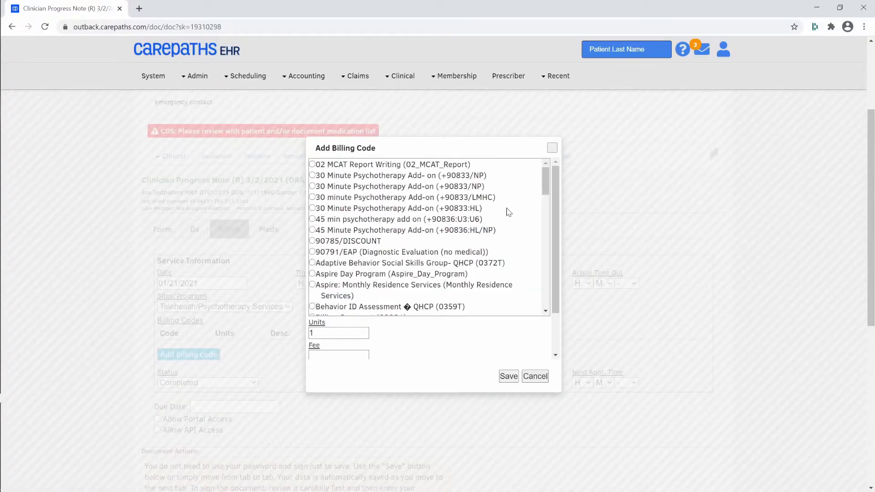
scroll(509, 212, down, 10)
scroll(493, 229, down, 5)
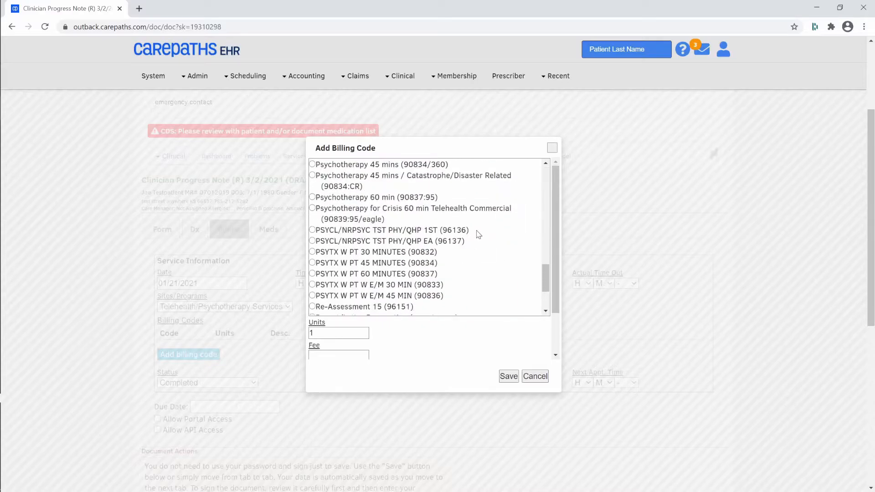
scroll(449, 261, down, 4)
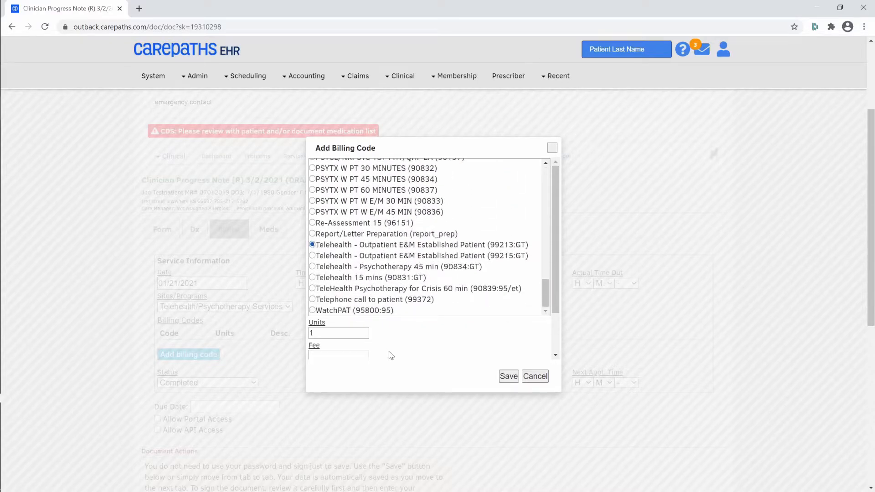
click(338, 355)
text(120)
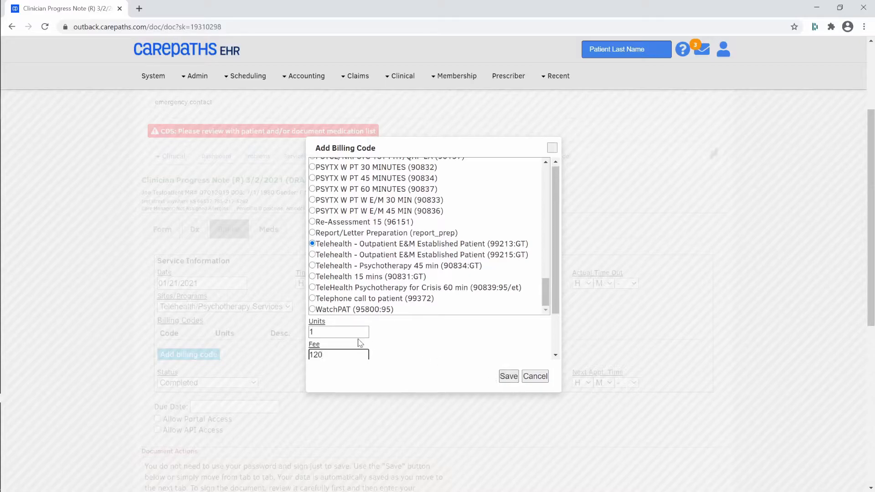
click(508, 383)
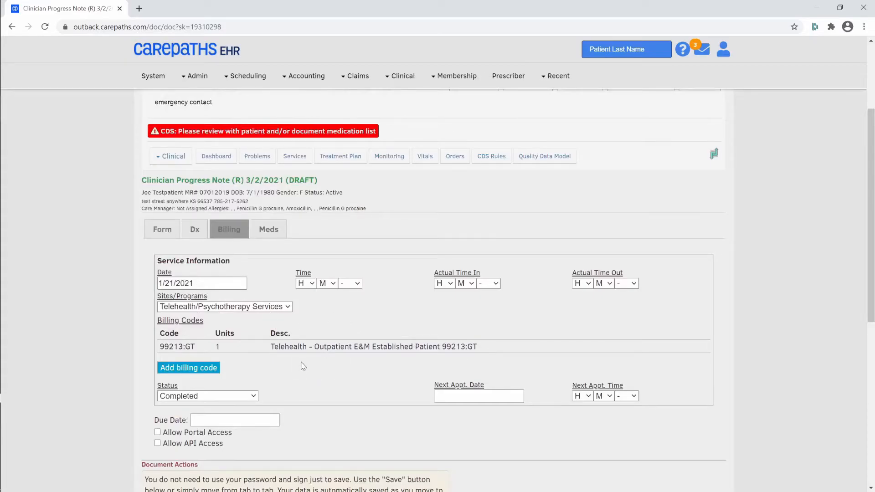
Enter the account password for the staff signature, and sign and complete the Clinician Progress Note.
scroll(317, 364, down, 3)
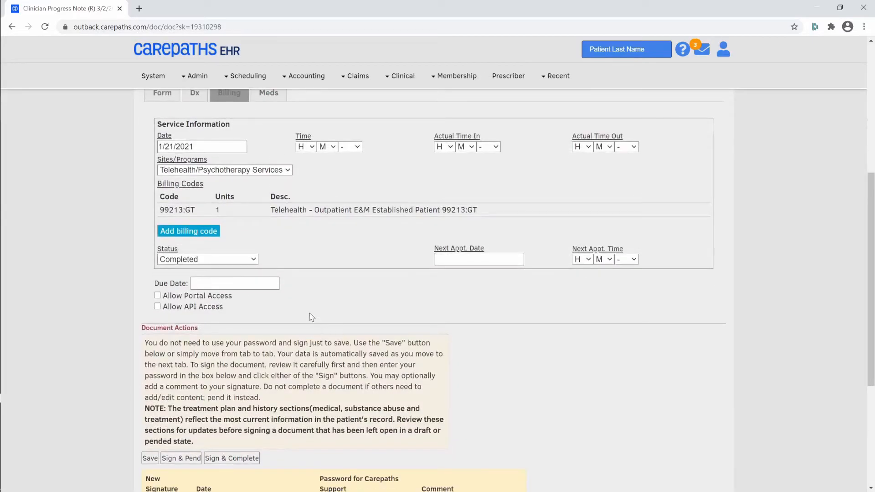
scroll(314, 324, down, 3)
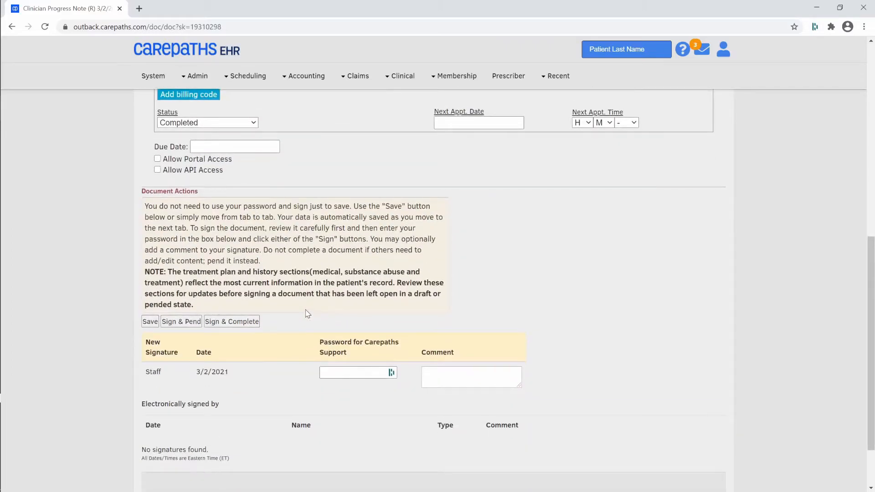
click(351, 373)
click(346, 373)
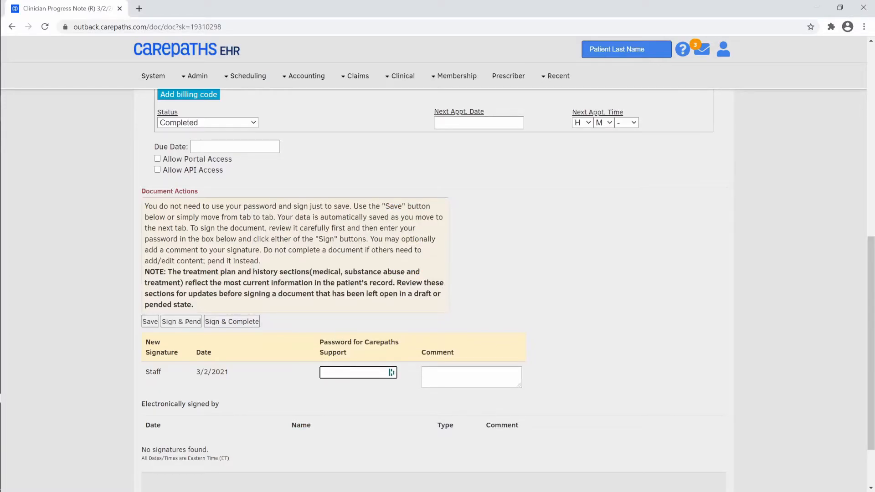
key(ctrl+v)
click(242, 323)
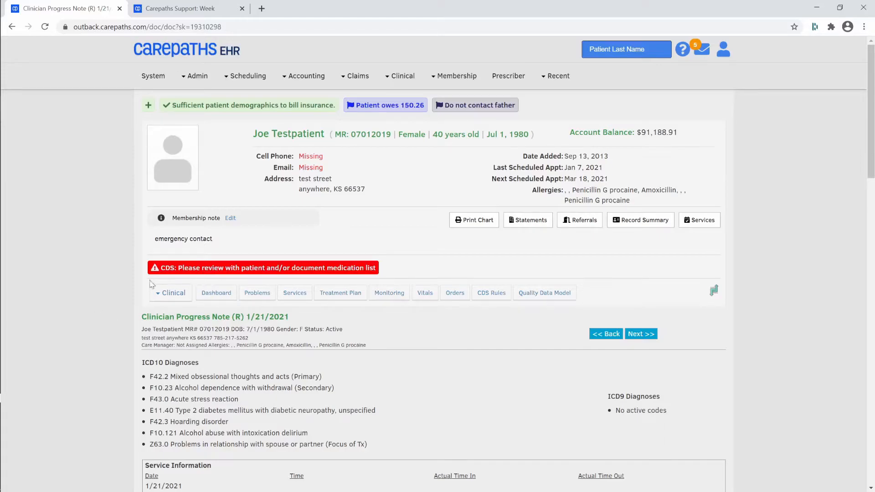
Add the ICD10 diagnosis F60.7 Dependent personality disorder to the patient's problems with a start date of 01/20/2021.
click(256, 295)
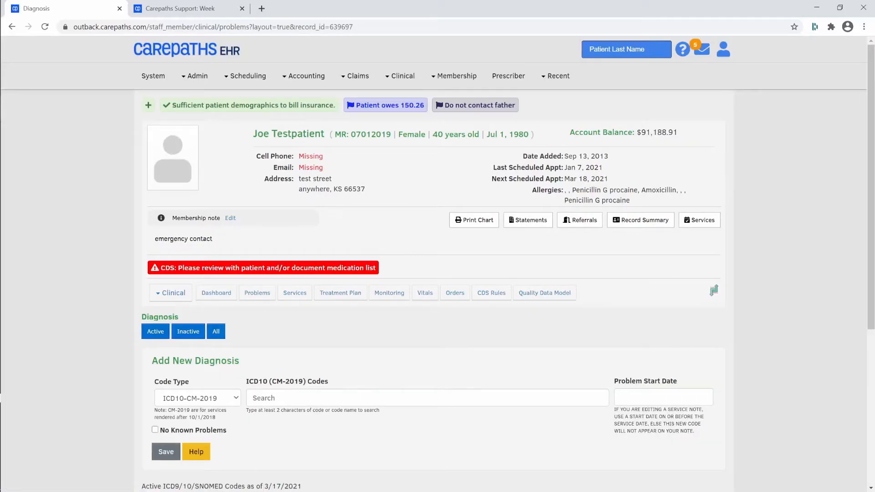
click(276, 398)
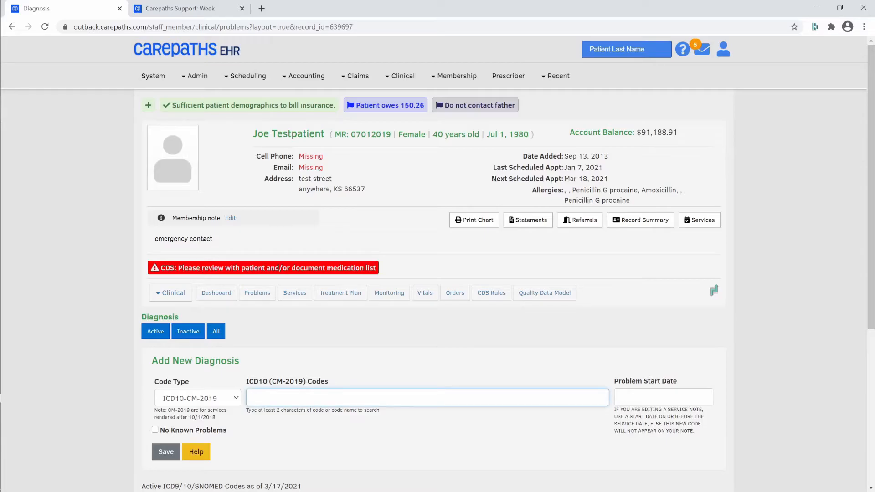
text(dep)
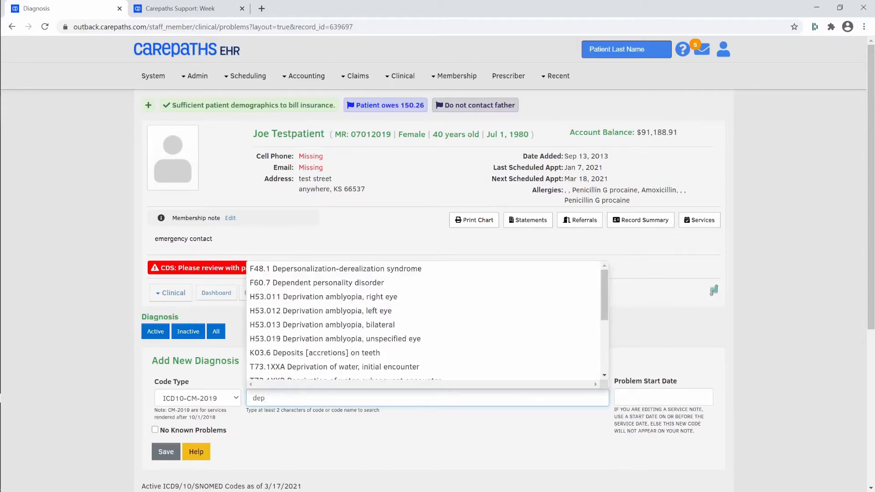
click(401, 283)
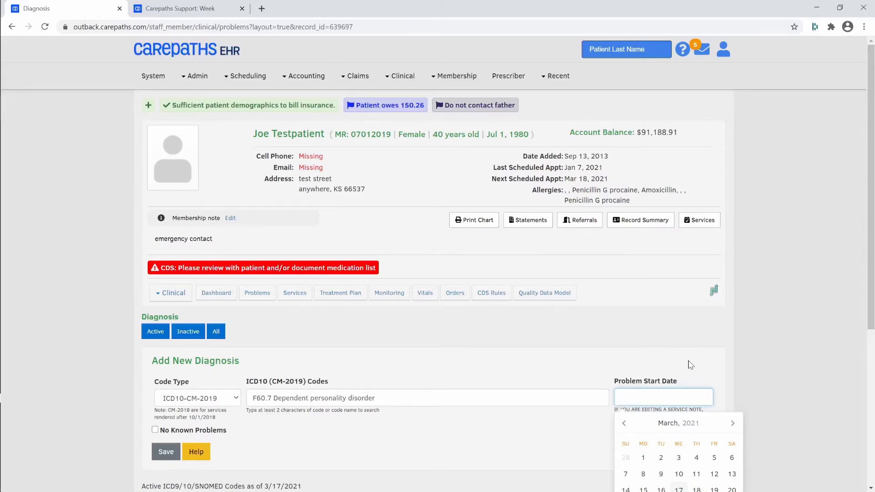
scroll(689, 365, down, 3)
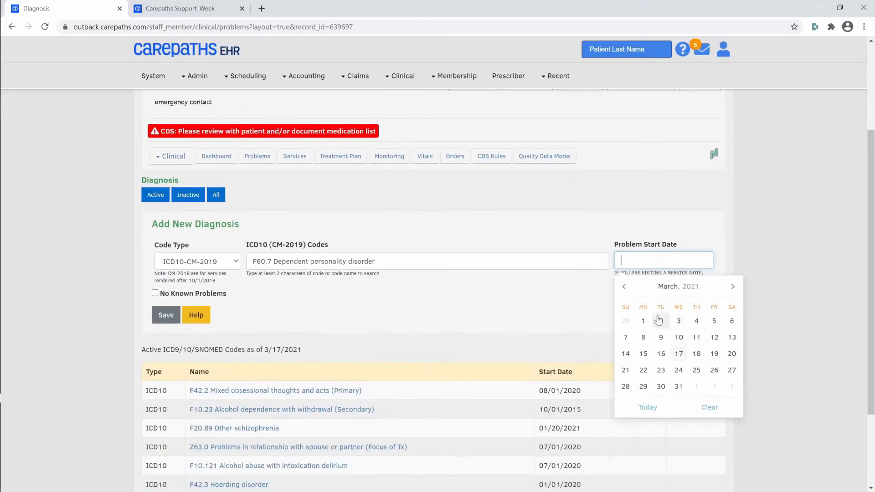
click(625, 288)
click(625, 288)
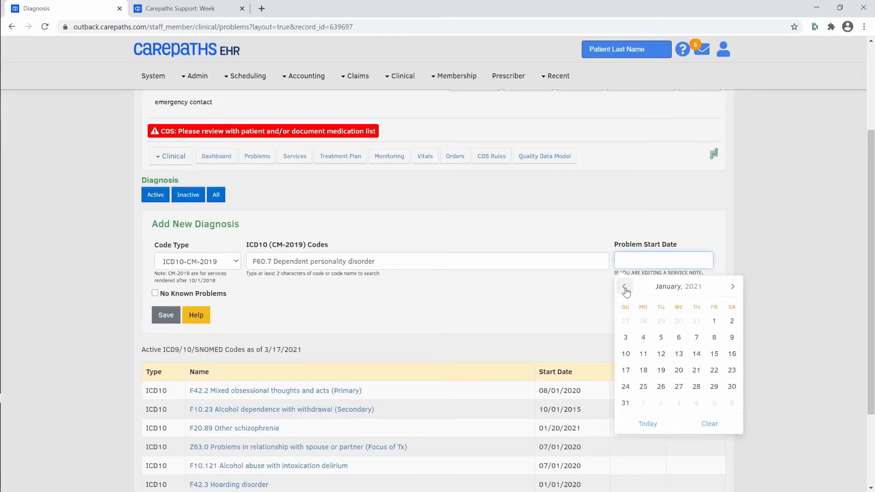
click(683, 377)
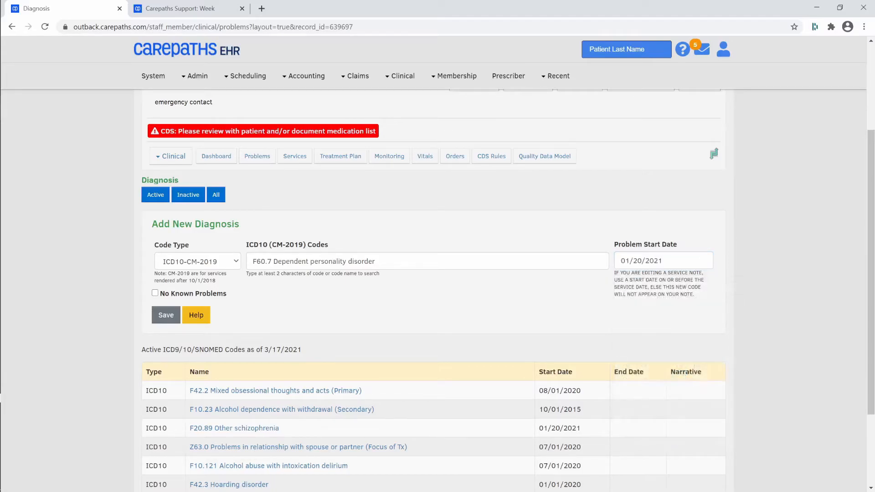
click(165, 316)
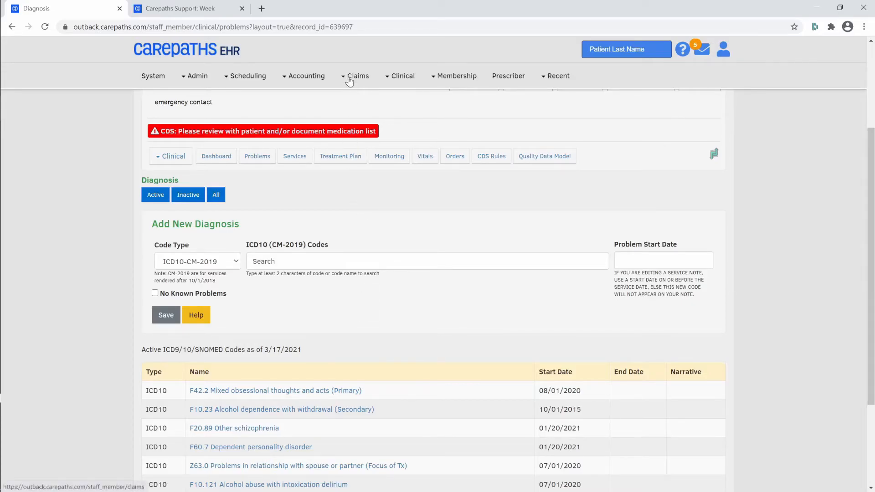
Start preparing electronic professional claims and set both the start date and the end date to 01/21/2021.
mouse_move(349, 81)
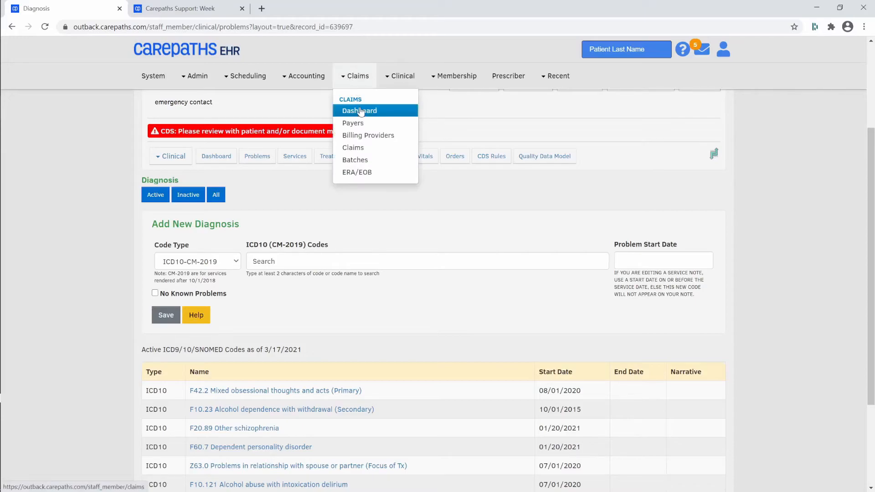
click(361, 113)
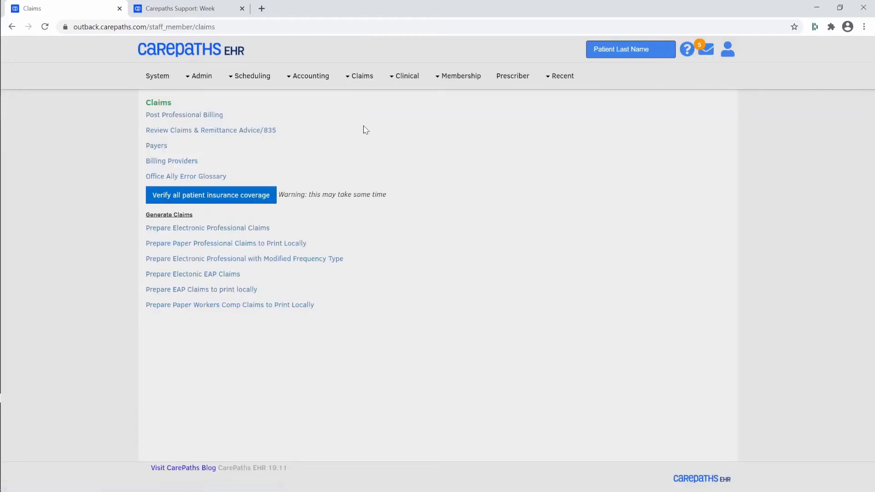
click(241, 231)
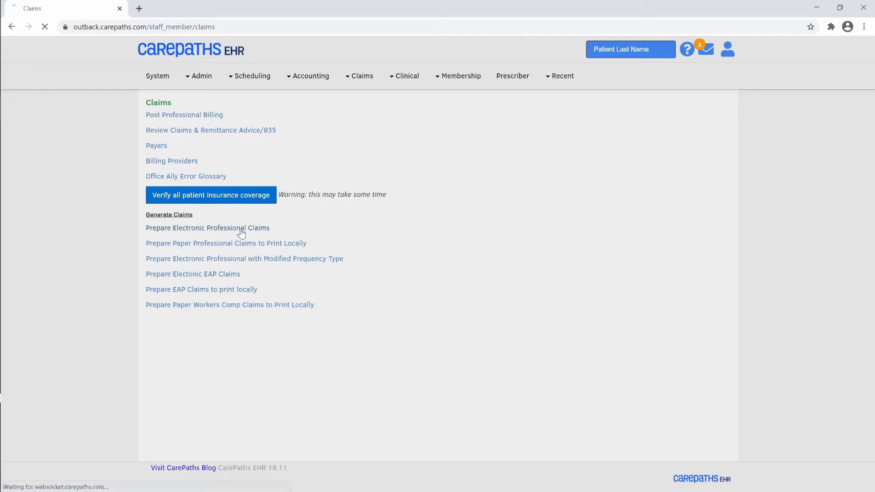
click(173, 155)
click(160, 179)
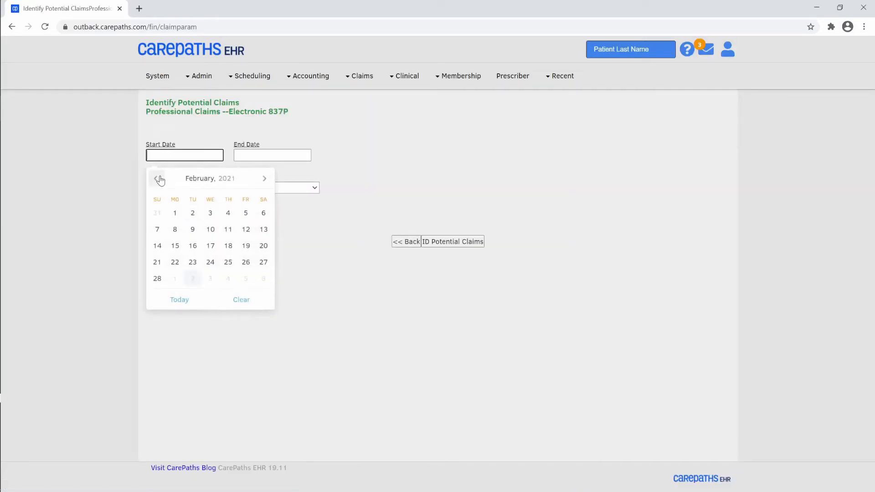
click(157, 178)
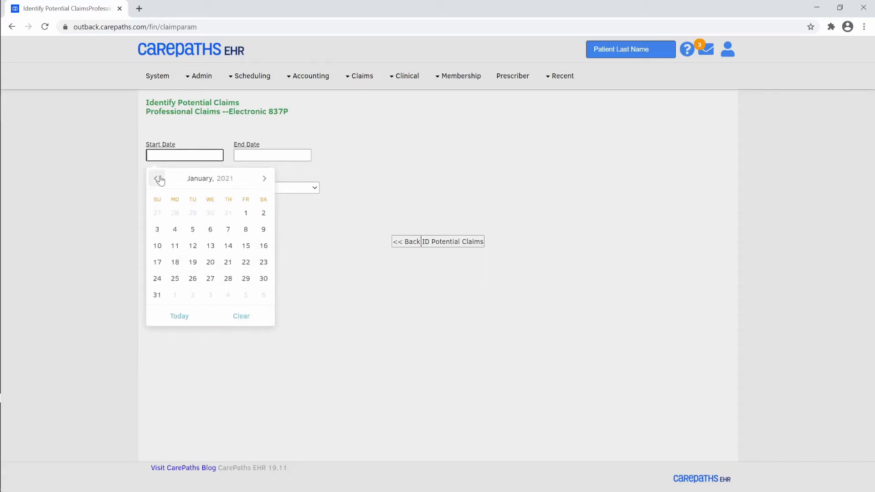
click(227, 263)
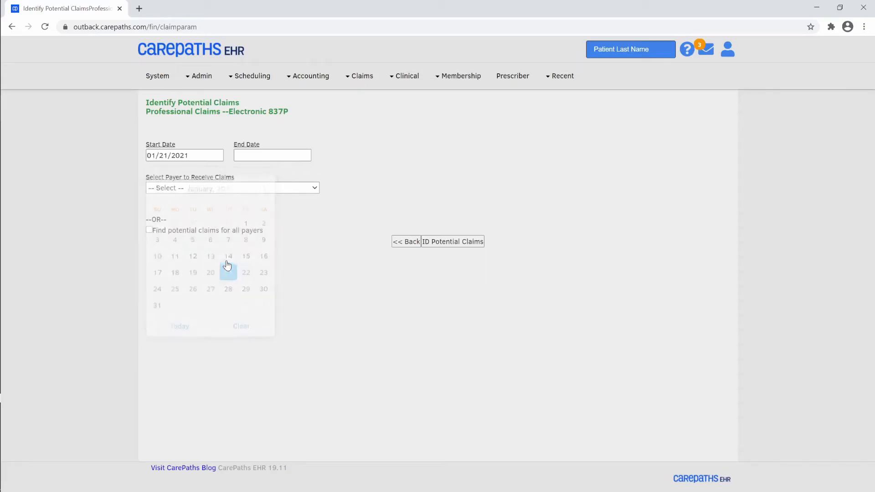
click(239, 156)
click(240, 179)
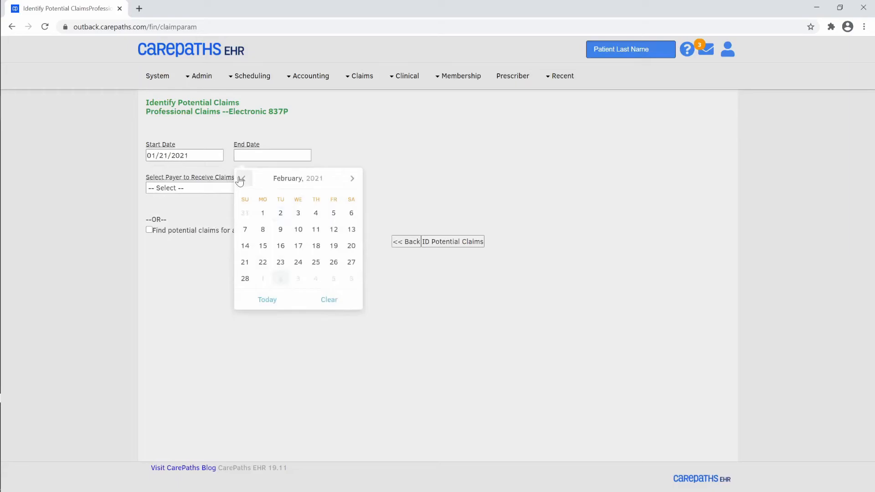
click(240, 179)
click(316, 262)
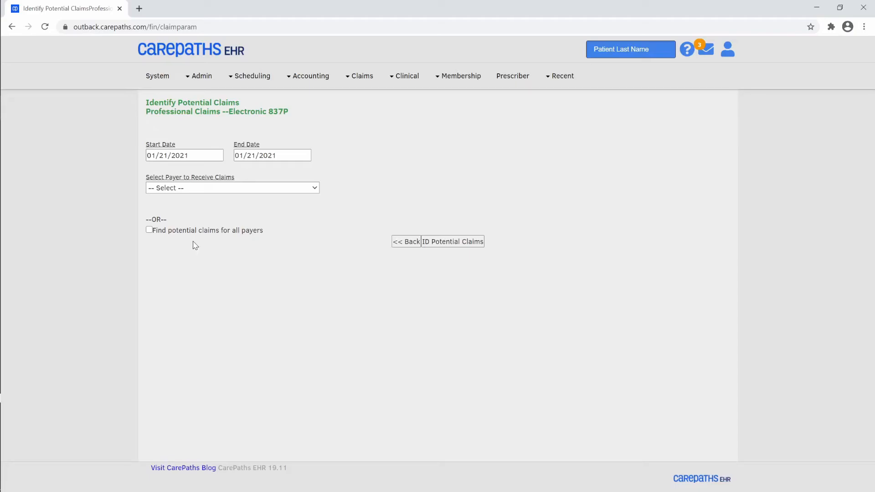
Identify the potential claims for all payers, and return to the claim criteria after viewing the records ready to file.
click(149, 230)
click(443, 245)
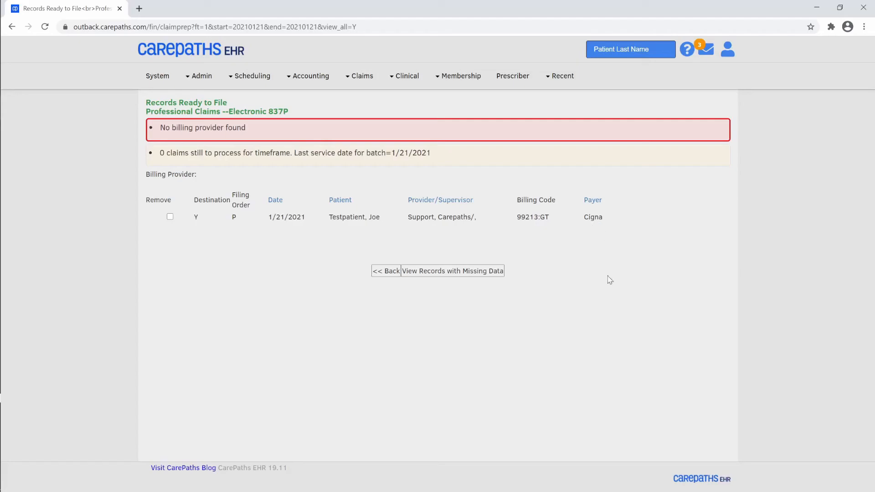
click(386, 272)
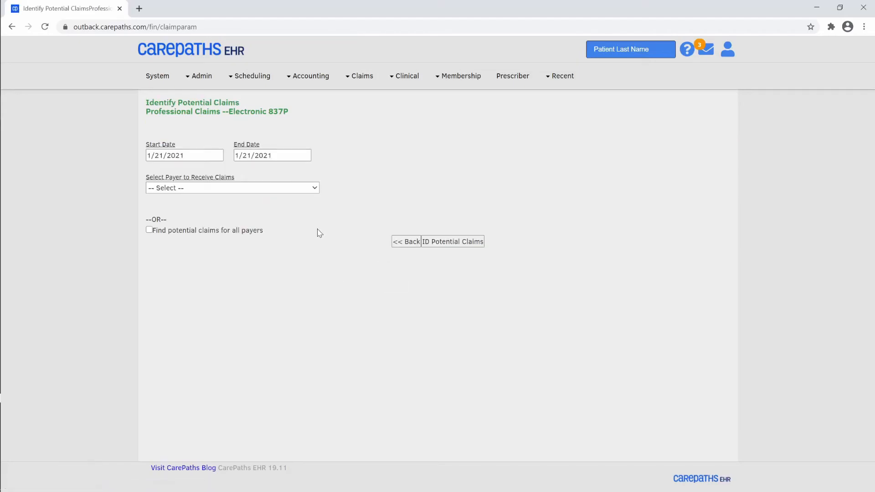
Choose Cigna as the payer to receive claims and continue to the billing provider selection.
click(314, 188)
scroll(249, 296, down, 8)
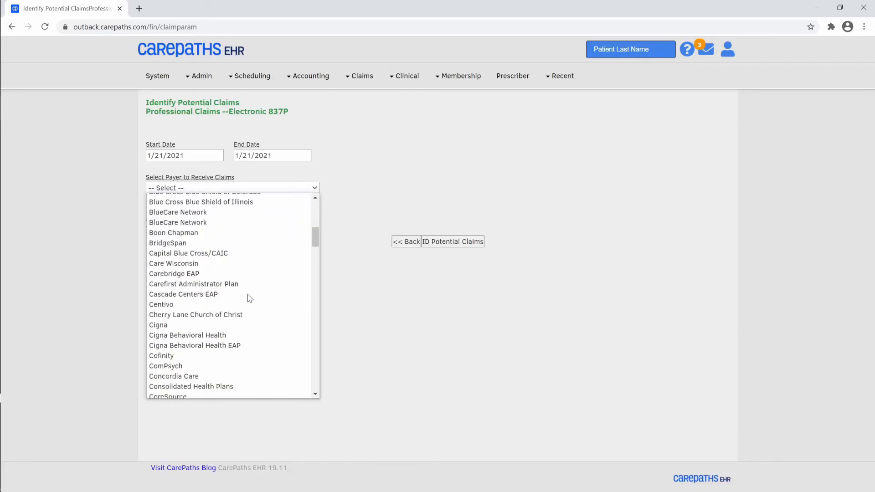
click(233, 326)
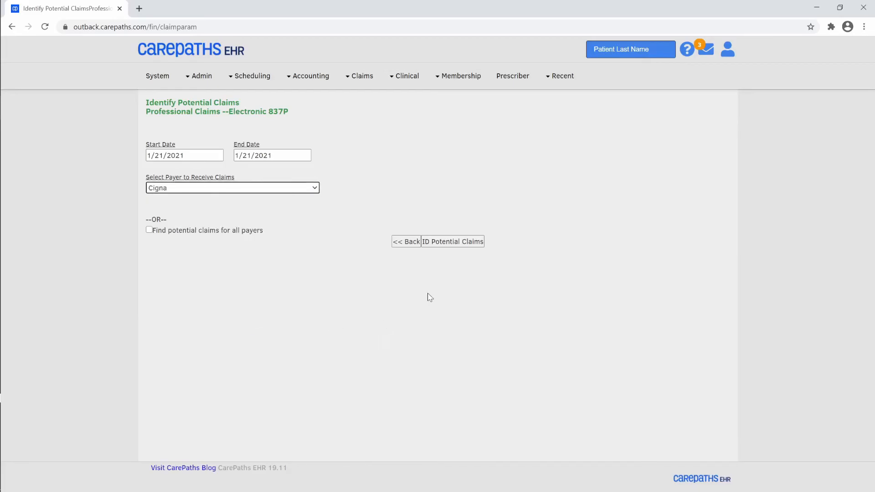
click(447, 246)
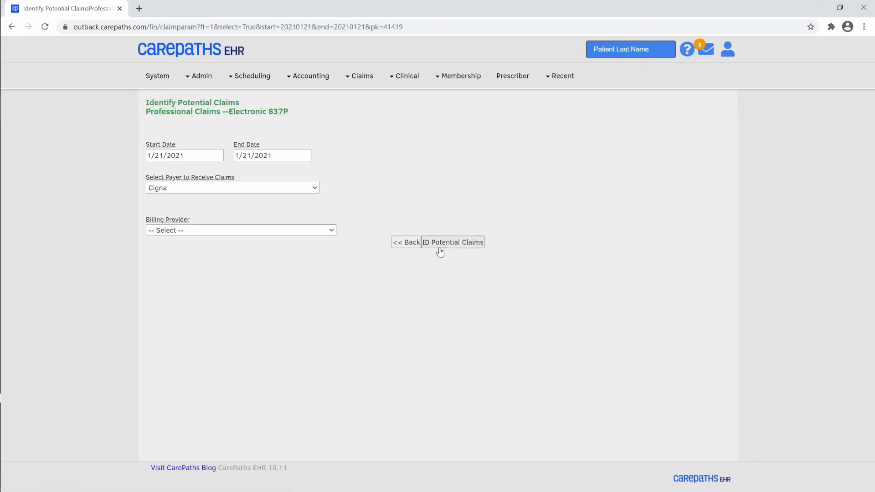
Select the default billing provider, identify the potential Cigna claims and start a claim submission for them.
click(320, 232)
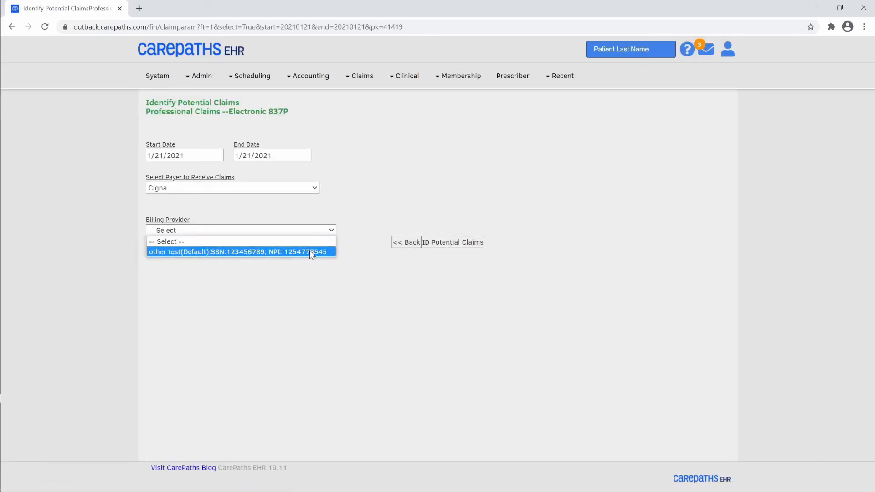
click(311, 253)
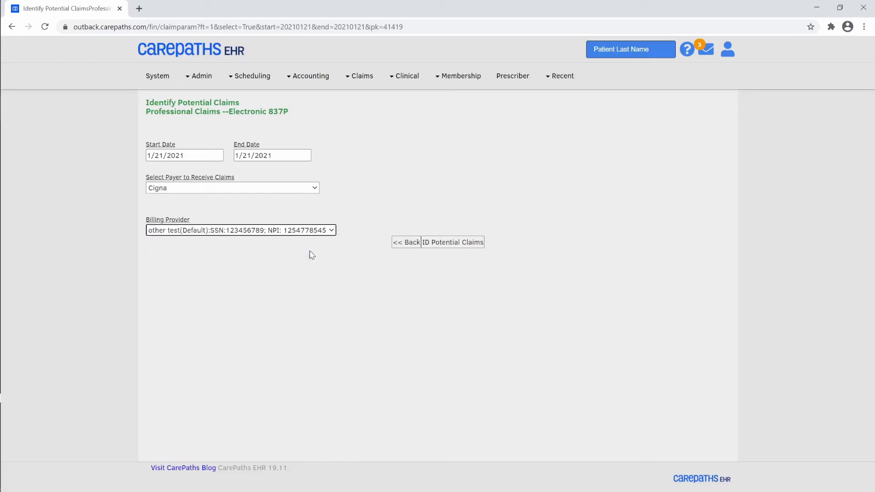
click(455, 246)
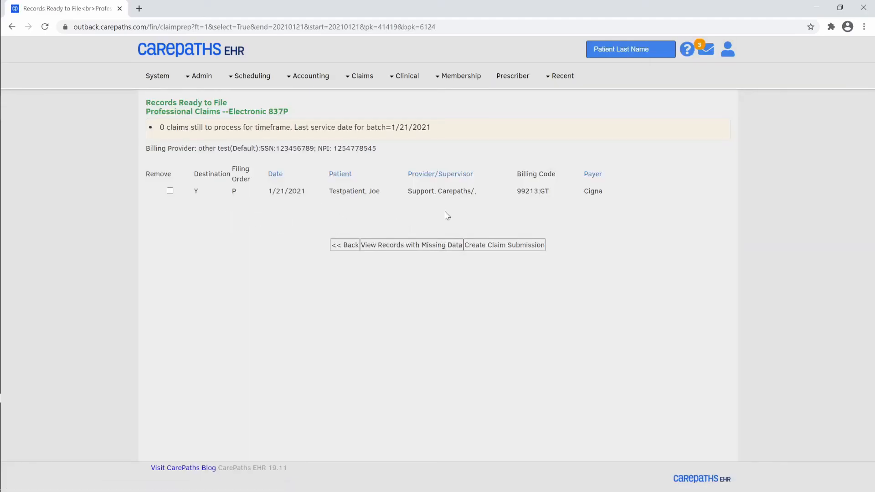
click(509, 247)
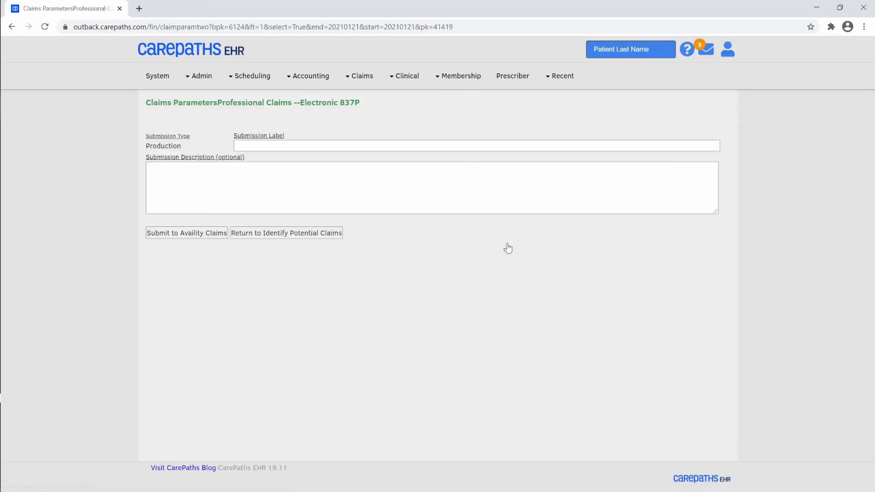